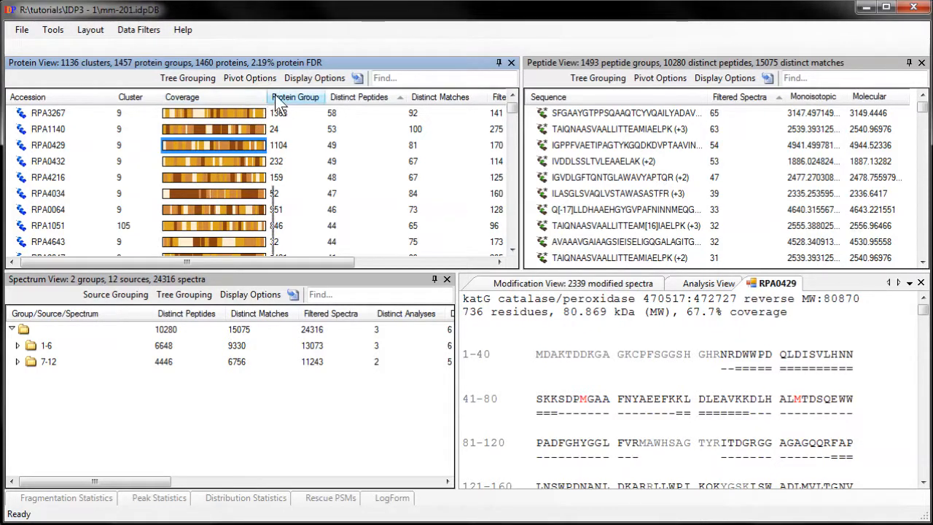
# Resize the Coverage column in the Protein View, widening it first and leaving it narrower than its original width.
pyautogui.moveTo(268, 97); pyautogui.dragTo(424, 111)
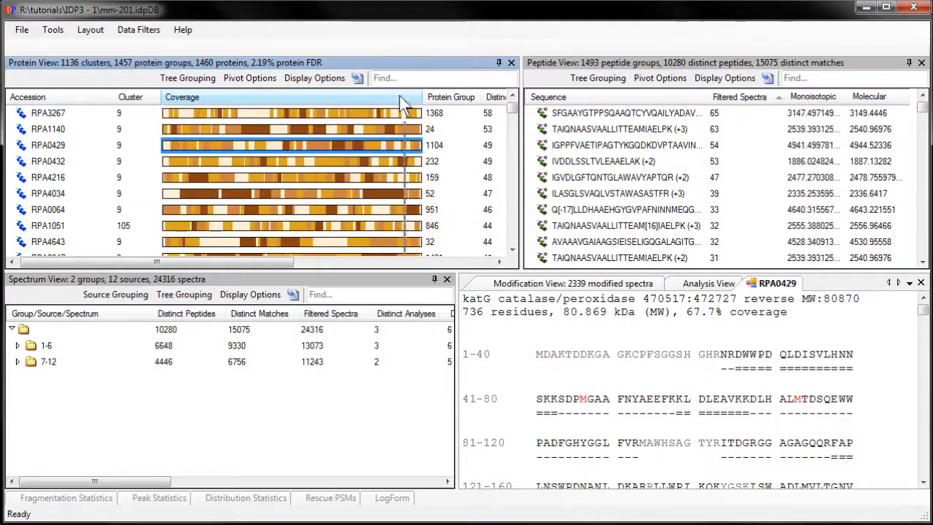
pyautogui.moveTo(246, 110); pyautogui.dragTo(219, 101)
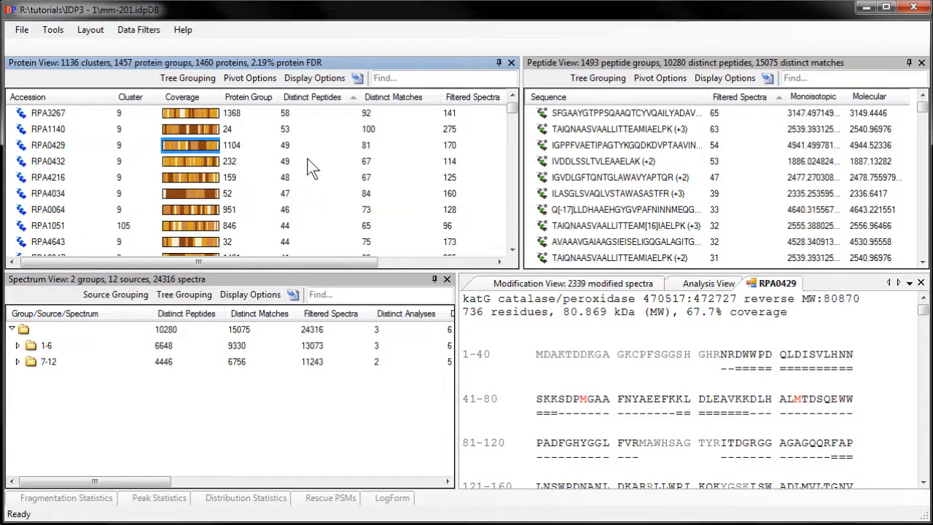
# Highlight the peptide, match and spectra counts of proteins RPA1140 through RPA4216, and their descriptions.
pyautogui.moveTo(319, 126); pyautogui.dragTo(469, 176)
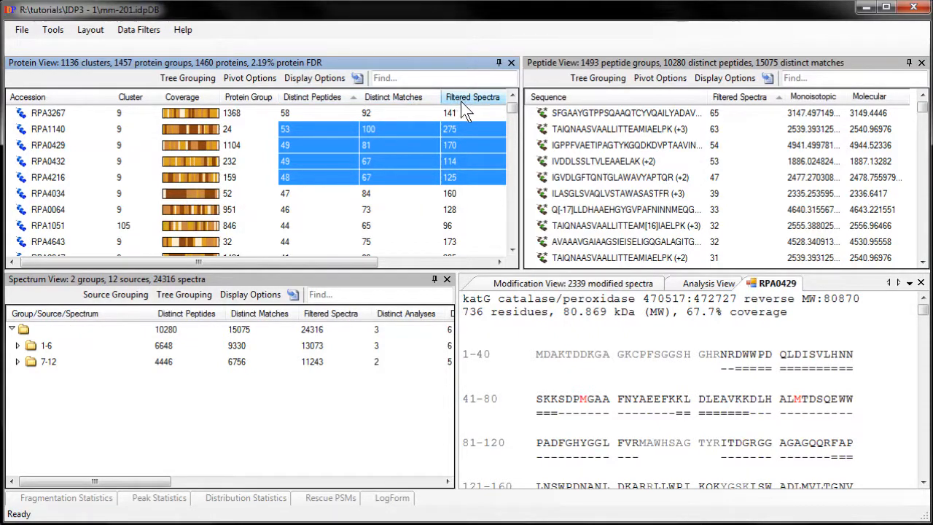
pyautogui.moveTo(306, 263); pyautogui.dragTo(422, 262)
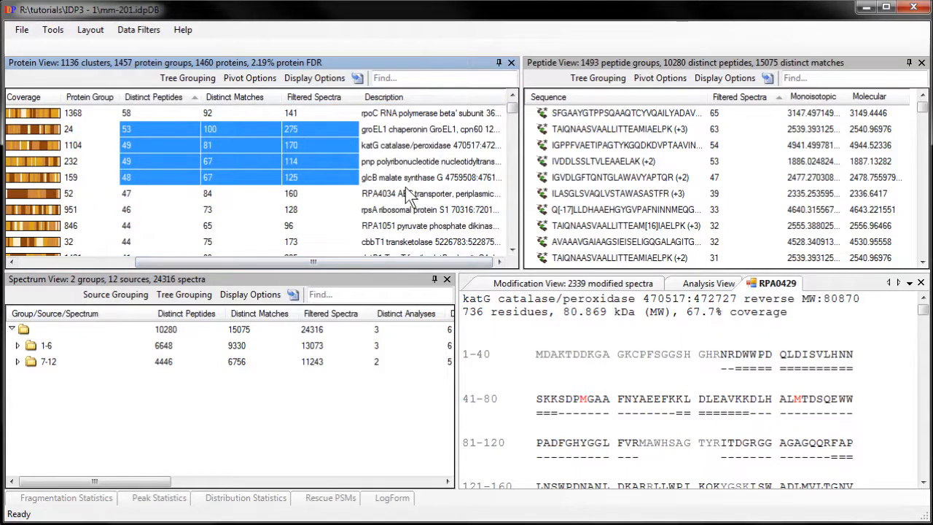
pyautogui.click(398, 119)
pyautogui.moveTo(398, 128); pyautogui.dragTo(407, 181)
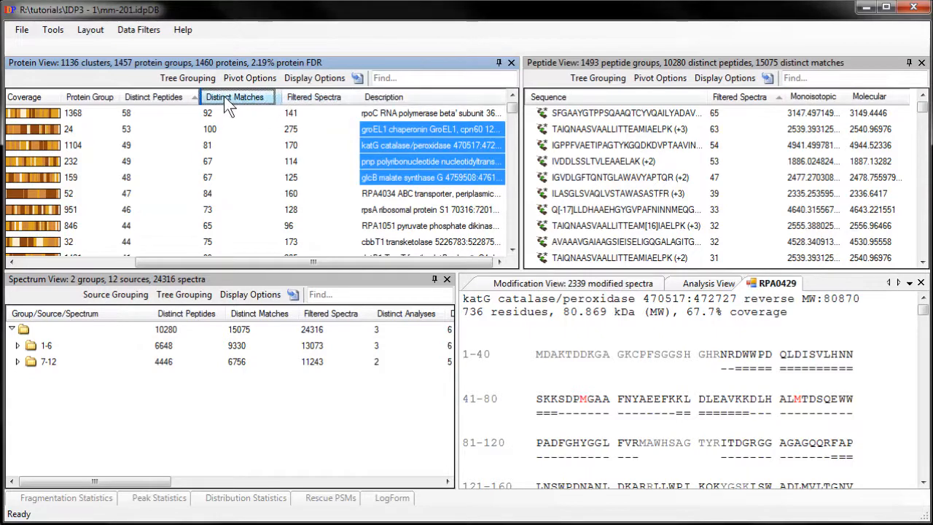
# Reorder the Protein View's count columns to Filtered Spectra, Distinct Matches, Distinct Peptides.
pyautogui.moveTo(224, 96); pyautogui.dragTo(328, 97)
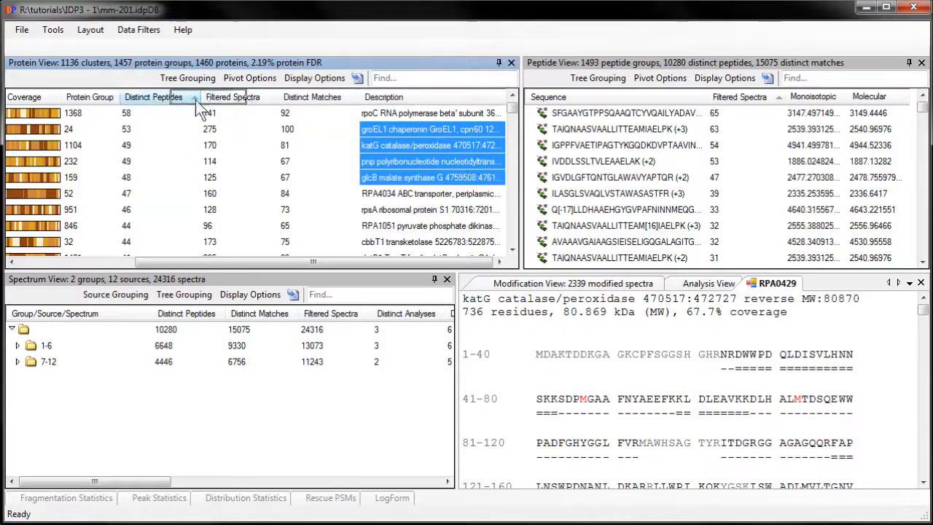
pyautogui.moveTo(195, 100); pyautogui.dragTo(139, 99)
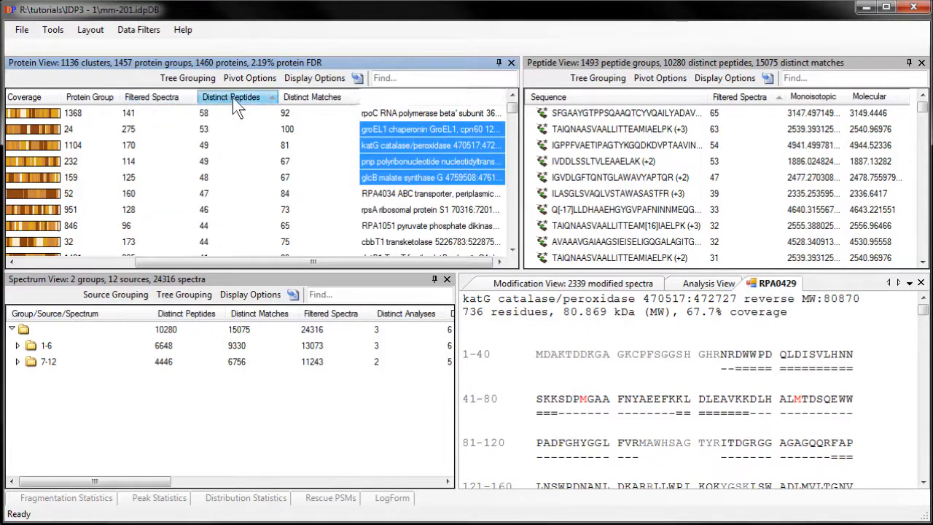
pyautogui.moveTo(233, 98); pyautogui.dragTo(329, 102)
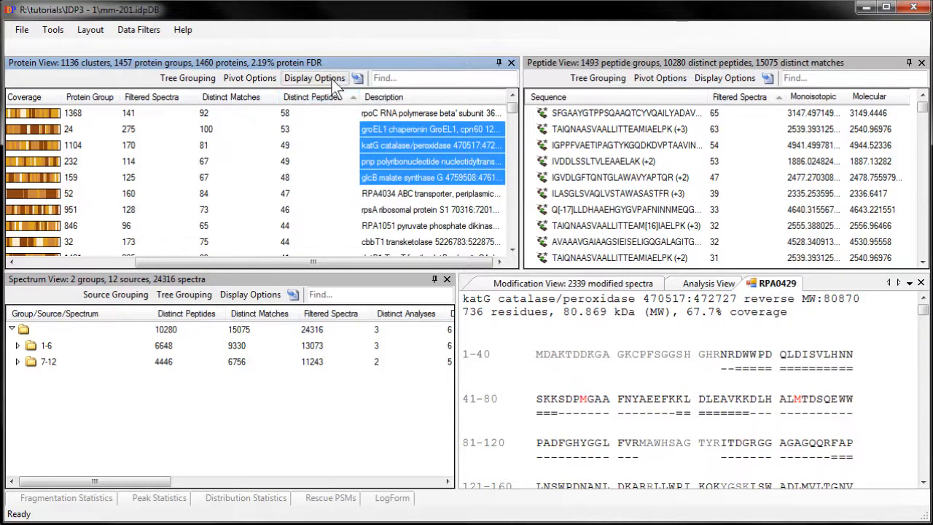
# In the Protein View's display options, set the Coverage column to 2 decimal places with a custom dark red background.
pyautogui.click(334, 81)
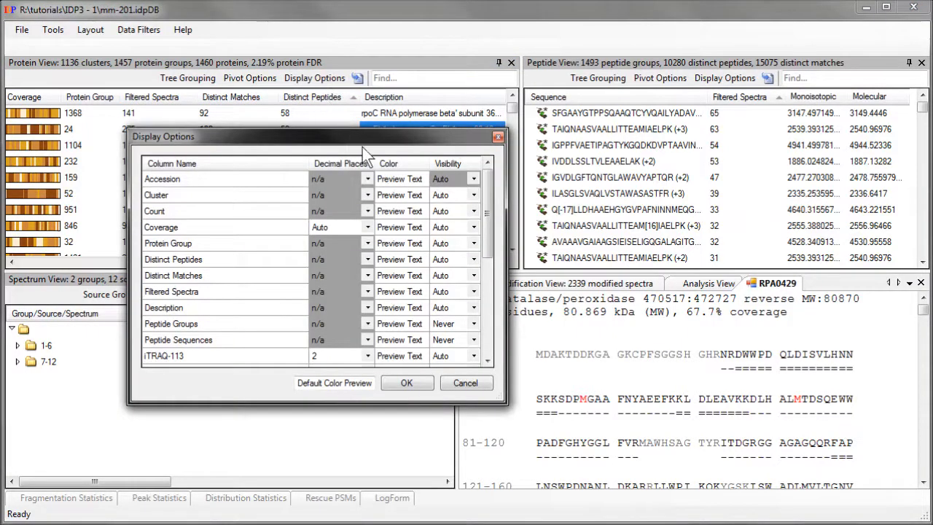
pyautogui.click(367, 226)
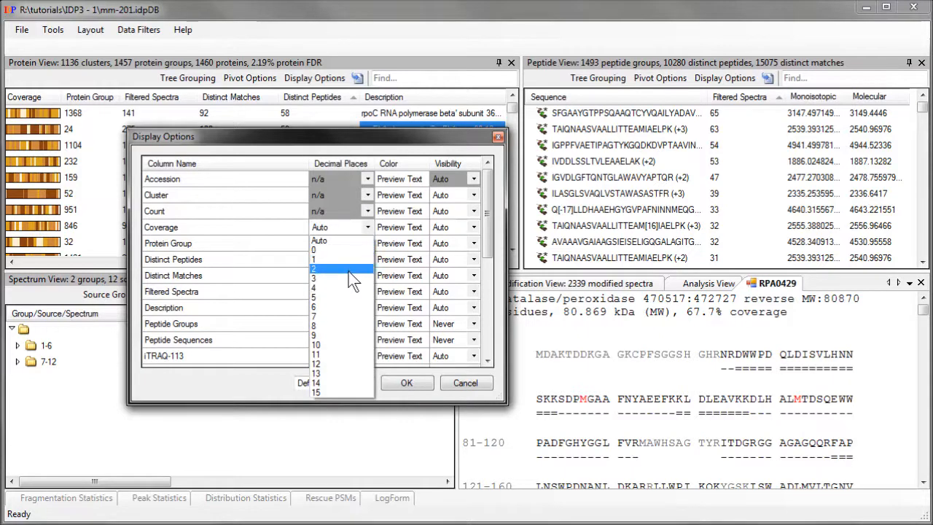
pyautogui.click(350, 270)
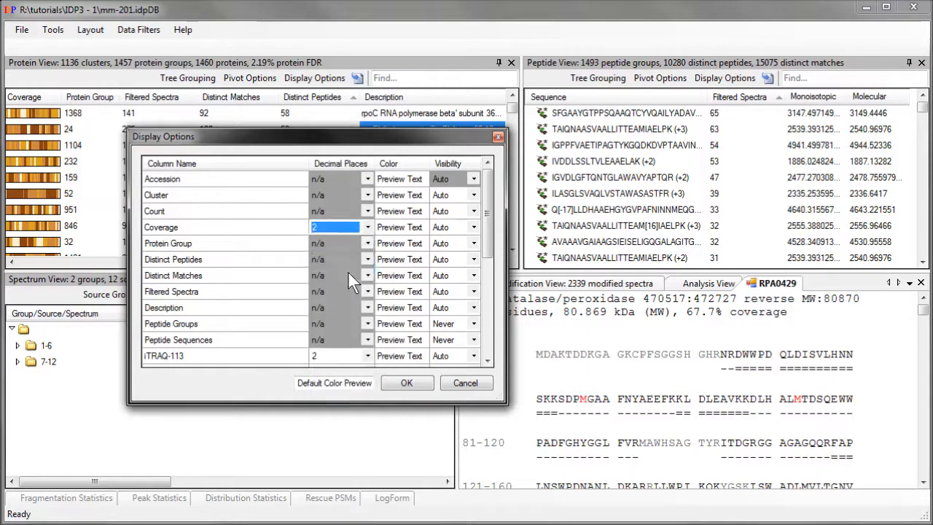
pyautogui.click(410, 225)
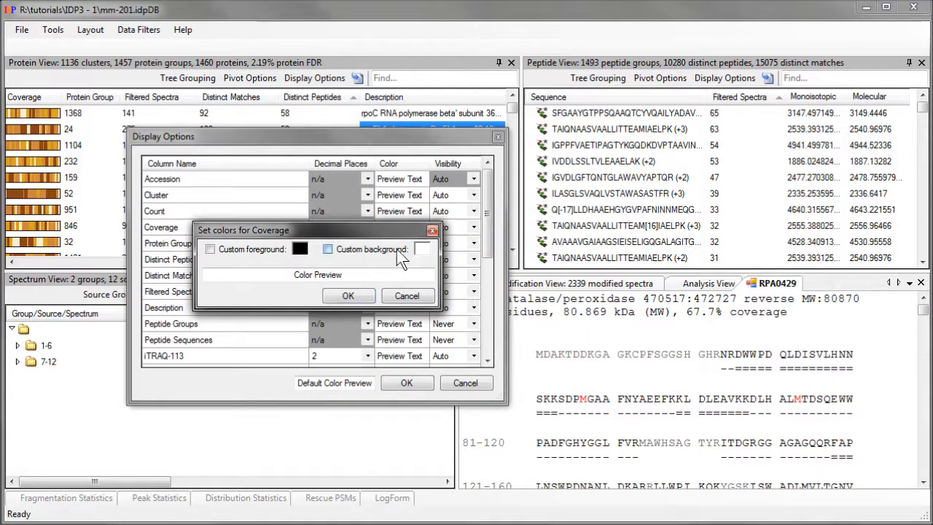
pyautogui.click(418, 251)
pyautogui.click(399, 252)
pyautogui.click(418, 383)
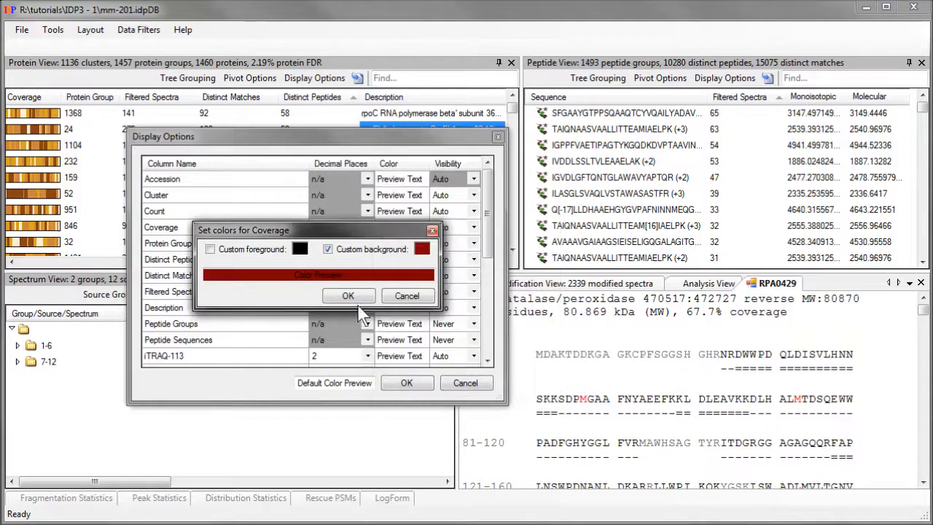
pyautogui.click(348, 296)
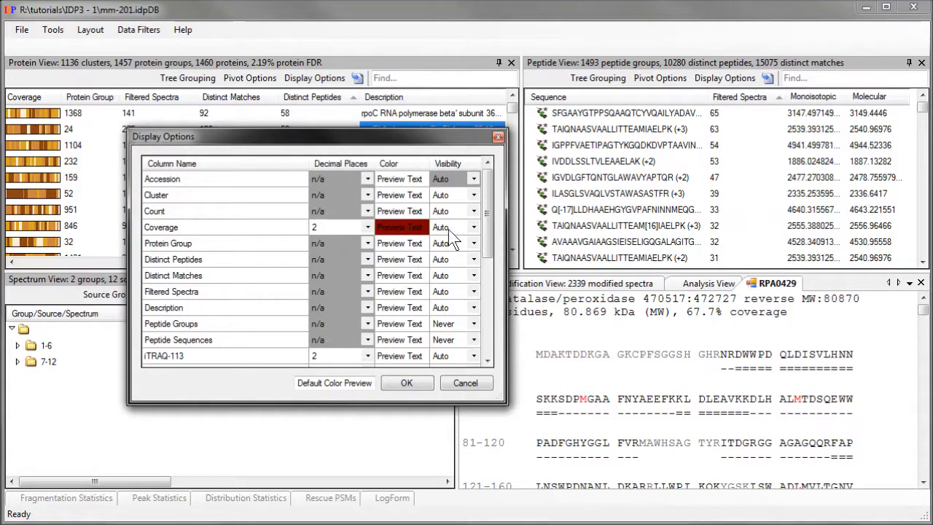
# Set the visibility of the Protein Group and Cluster columns to Never and apply the display options.
pyautogui.click(469, 244)
pyautogui.click(469, 244)
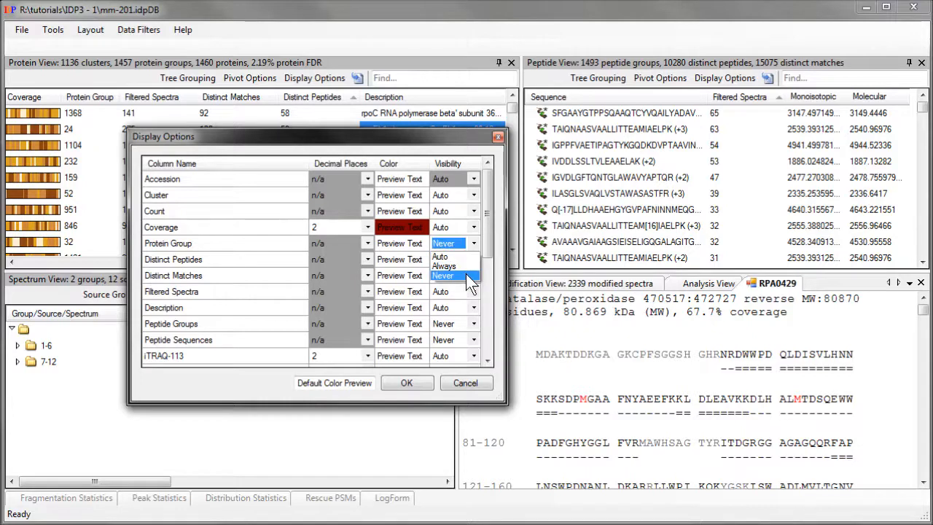
pyautogui.click(467, 276)
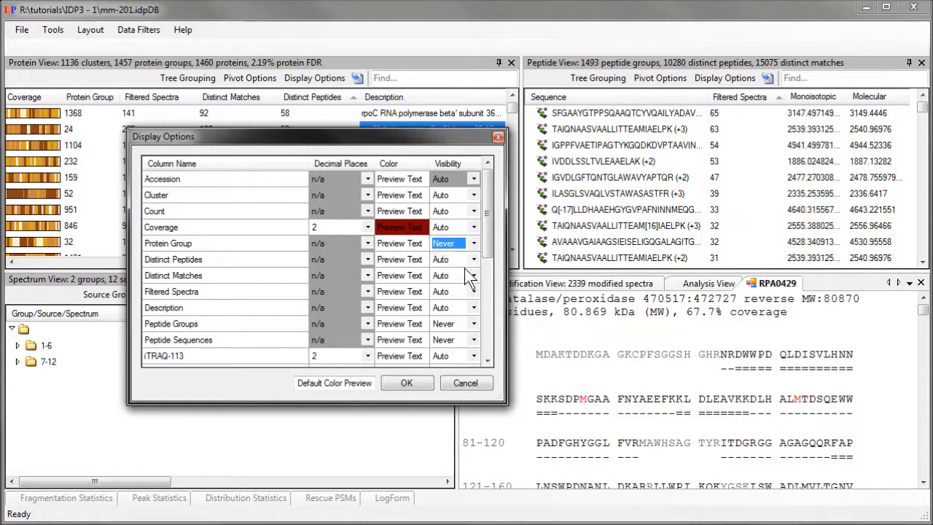
pyautogui.click(471, 197)
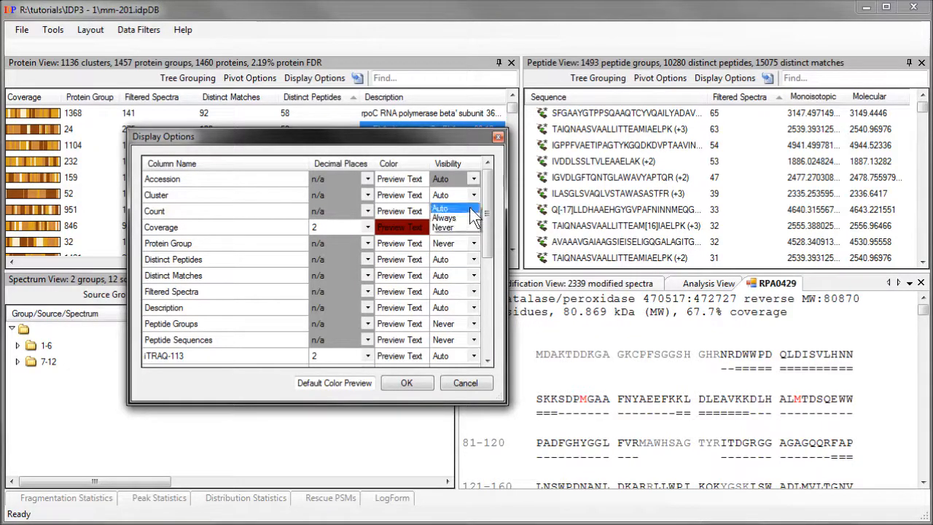
pyautogui.click(467, 231)
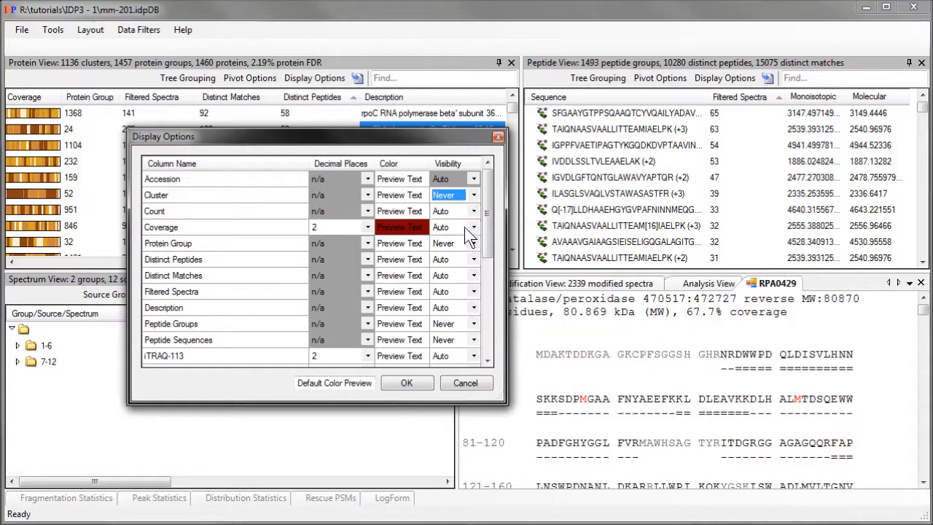
pyautogui.click(406, 383)
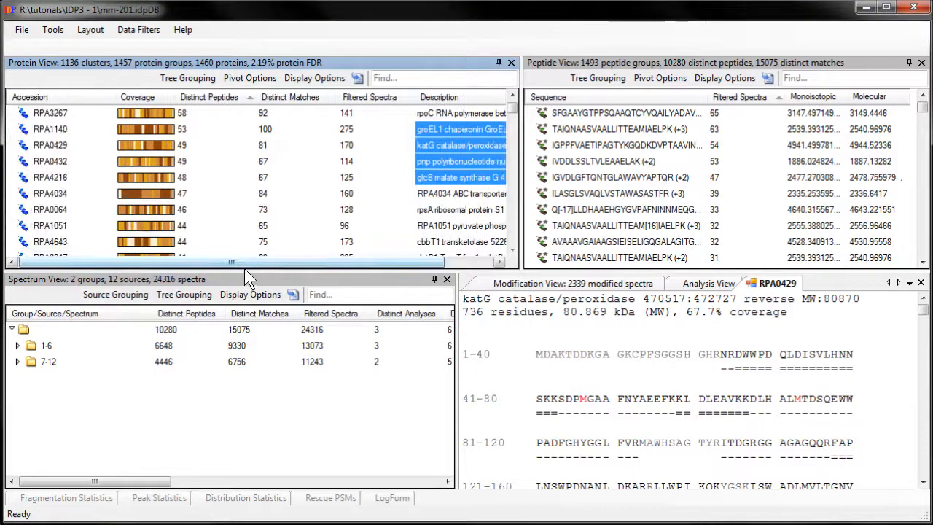
# Pivot the Protein View on Spectra by Group and Spectra by Source, and look through the added group and source columns.
pyautogui.moveTo(244, 263); pyautogui.dragTo(330, 268)
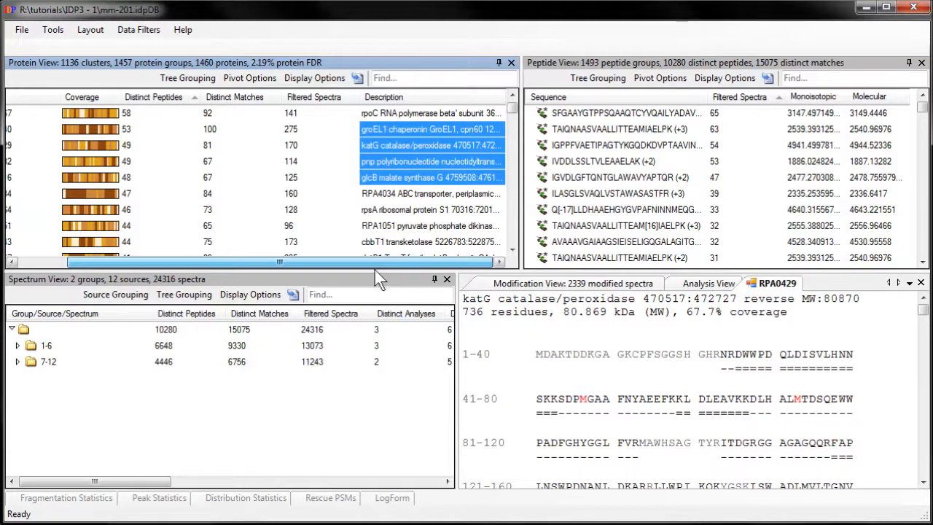
pyautogui.moveTo(363, 270); pyautogui.dragTo(195, 267)
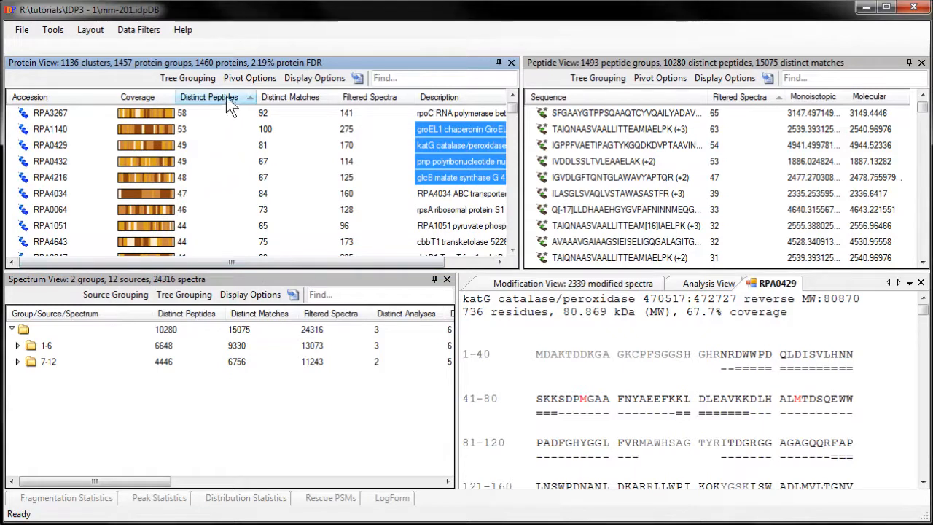
pyautogui.click(239, 80)
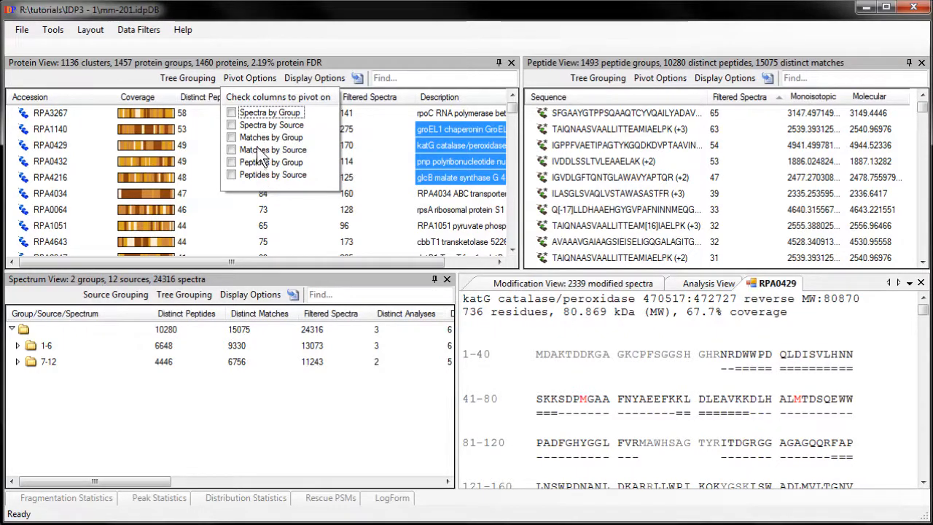
pyautogui.click(243, 113)
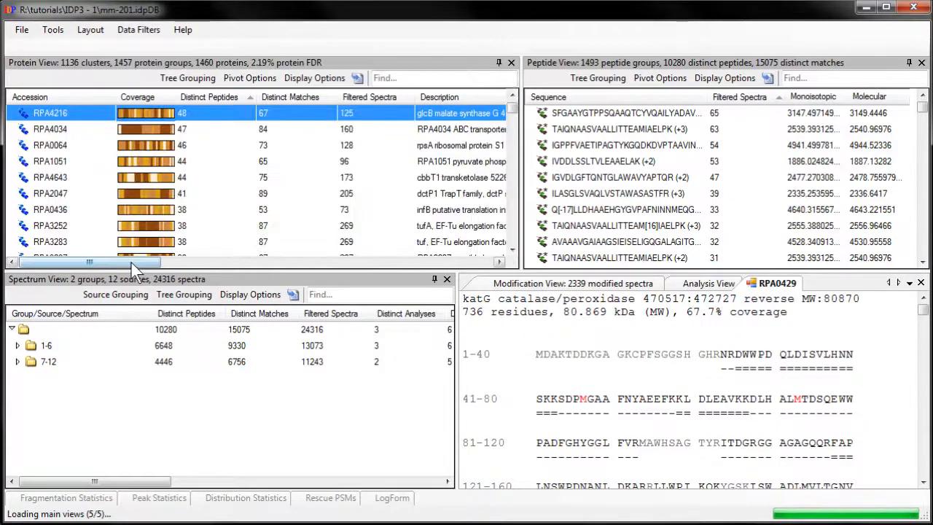
pyautogui.moveTo(131, 263); pyautogui.dragTo(265, 264)
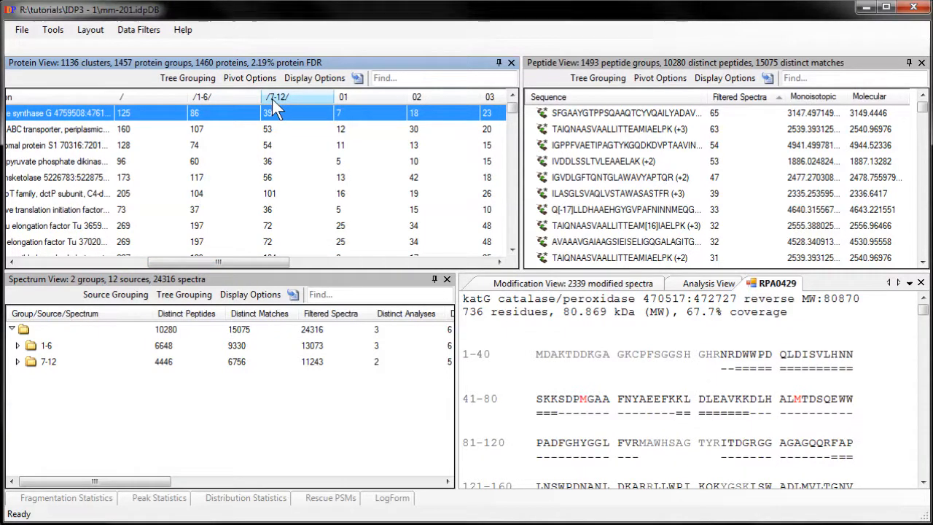
pyautogui.moveTo(255, 264); pyautogui.dragTo(300, 249)
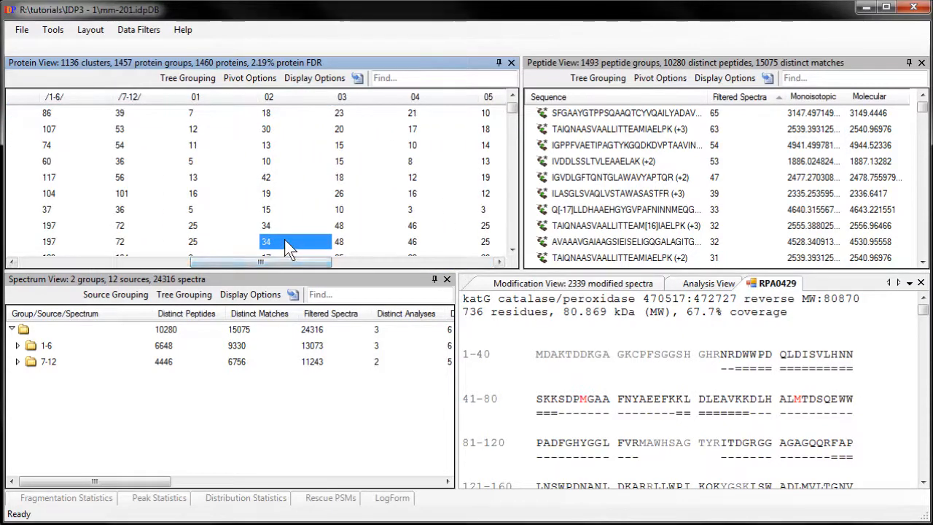
pyautogui.moveTo(274, 261); pyautogui.dragTo(99, 263)
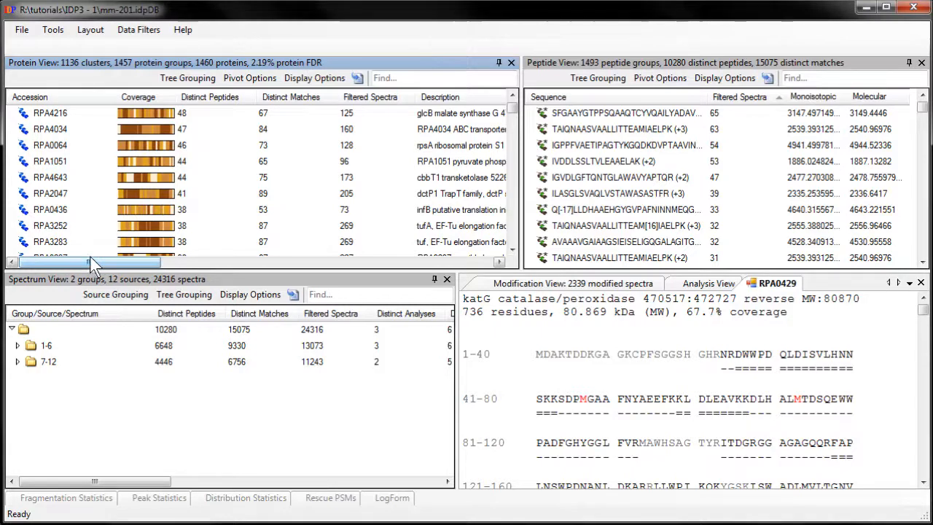
# Group the Protein View's tree by Cluster and Protein Group.
pyautogui.click(80, 162)
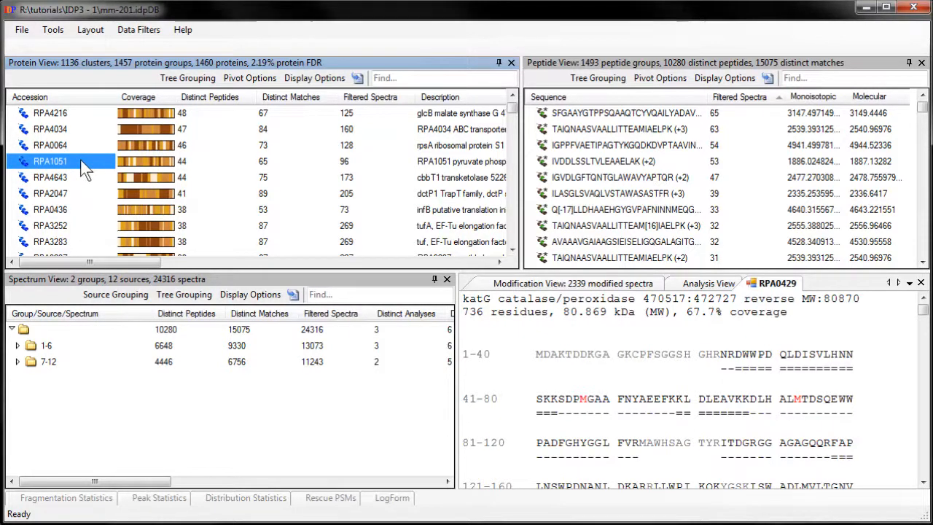
pyautogui.click(193, 79)
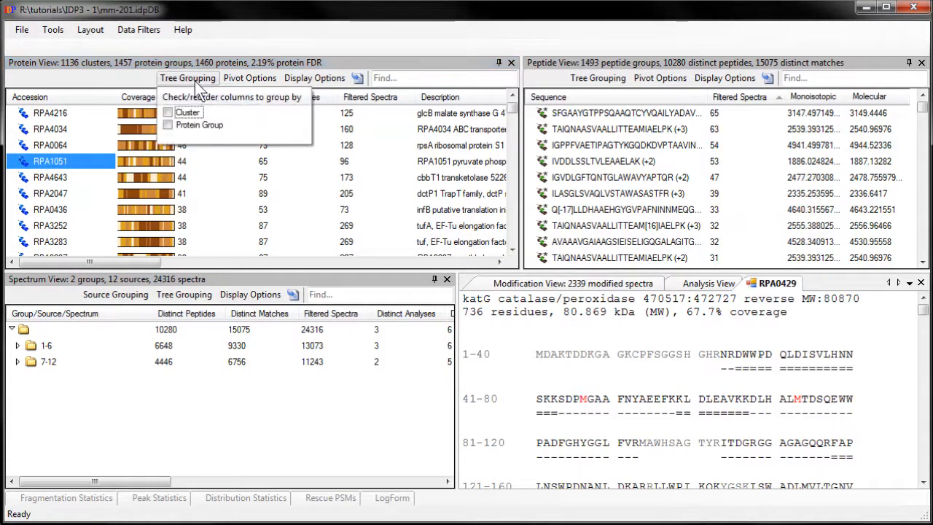
pyautogui.click(168, 113)
pyautogui.click(216, 161)
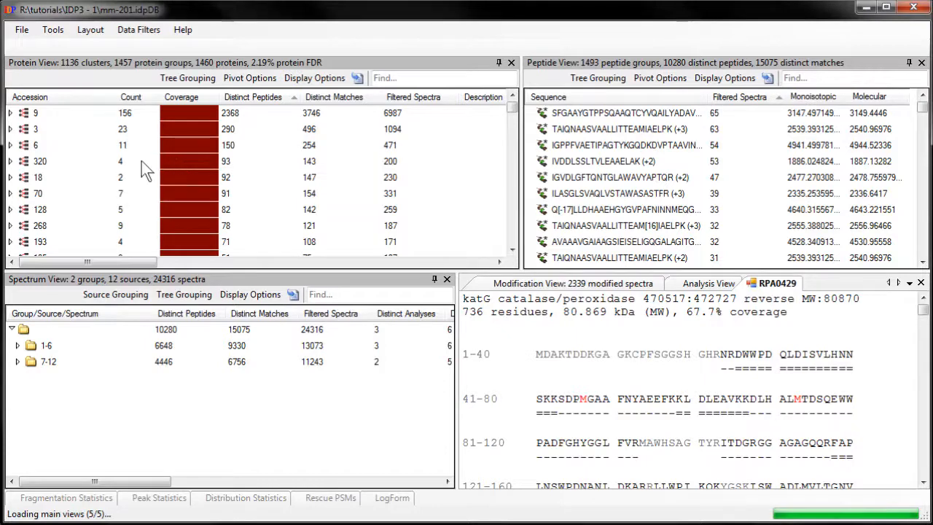
# Expand cluster 3 and its protein group 9 to view the member proteins, and collapse the cluster again.
pyautogui.click(11, 129)
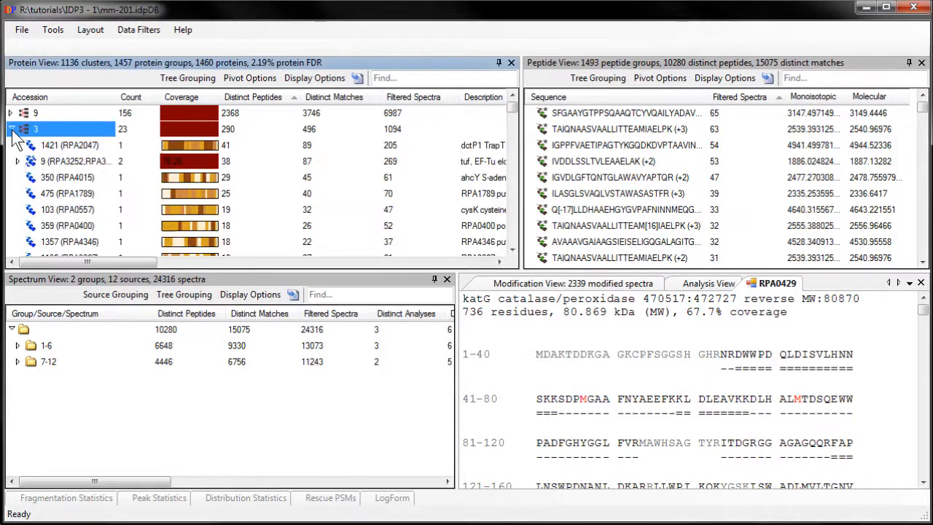
pyautogui.click(18, 161)
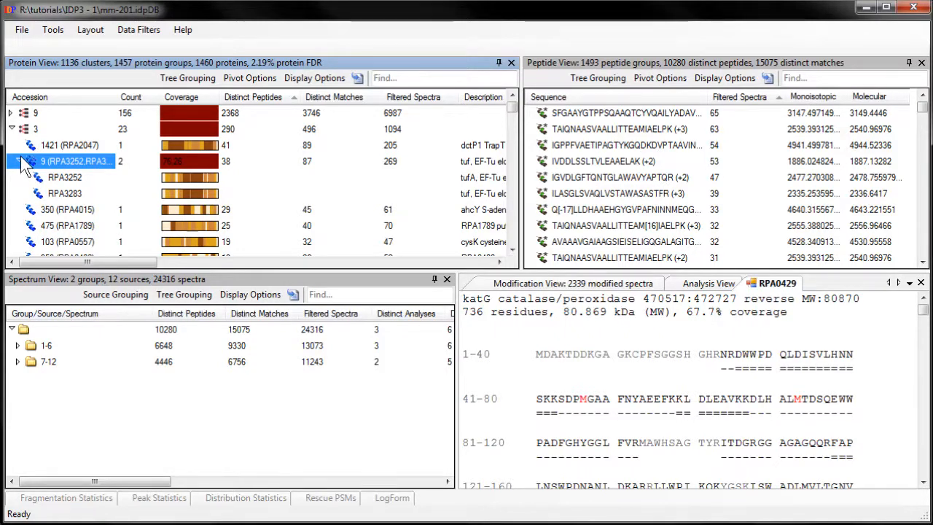
pyautogui.click(14, 133)
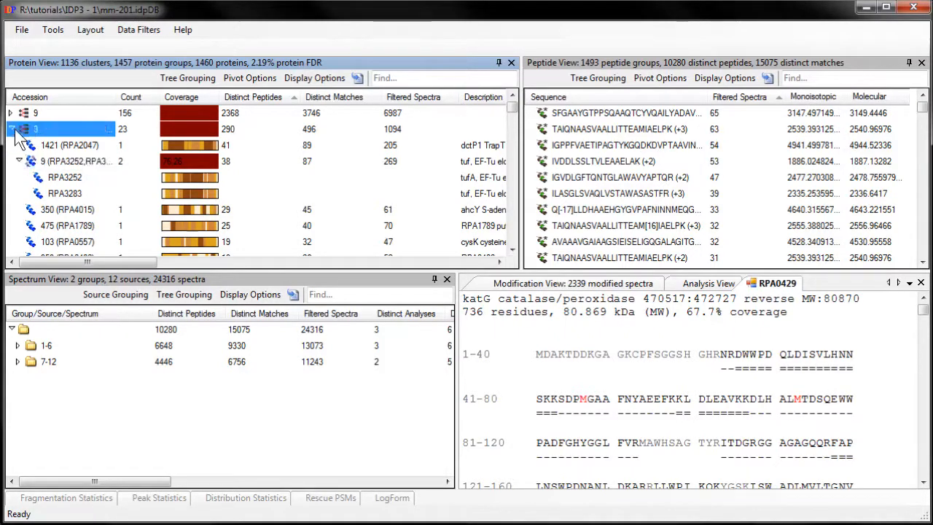
pyautogui.click(12, 130)
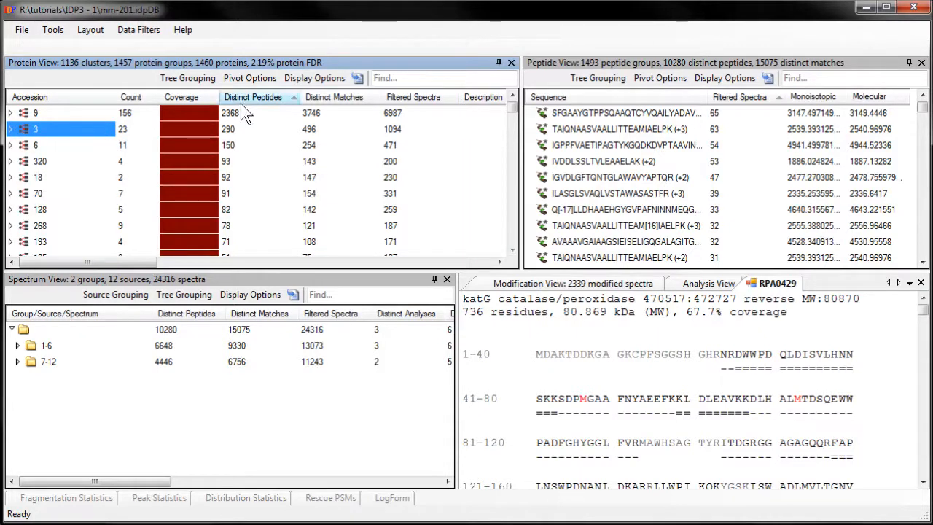
# Sort the protein clusters by Distinct Peptides in ascending order and switch the sort back to descending.
pyautogui.click(271, 102)
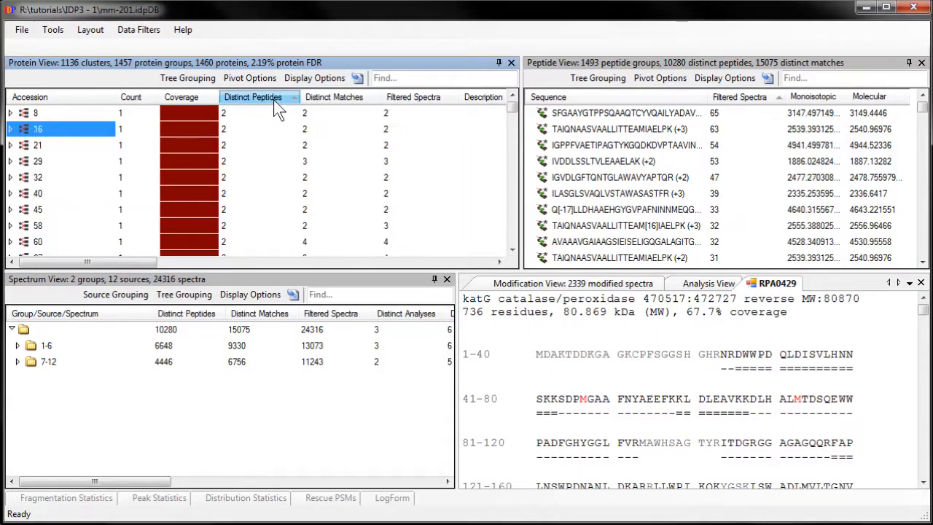
pyautogui.click(275, 102)
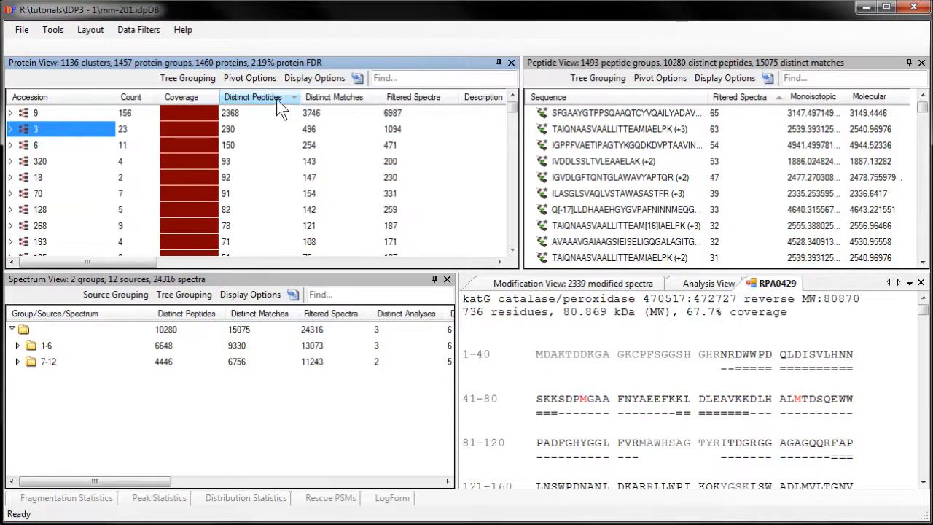
# Sort the Protein View by Distinct Matches, and re-sort it by Filtered Spectra in descending order.
pyautogui.click(357, 99)
pyautogui.click(413, 97)
pyautogui.click(413, 97)
# Filter the Protein View rows by the text RPA1140.
pyautogui.click(394, 80)
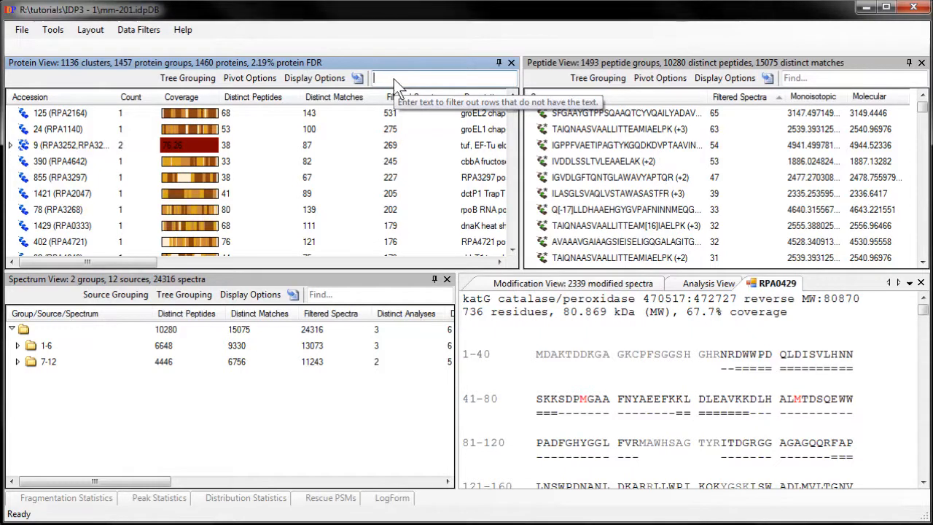
pyautogui.write('RPA1140')
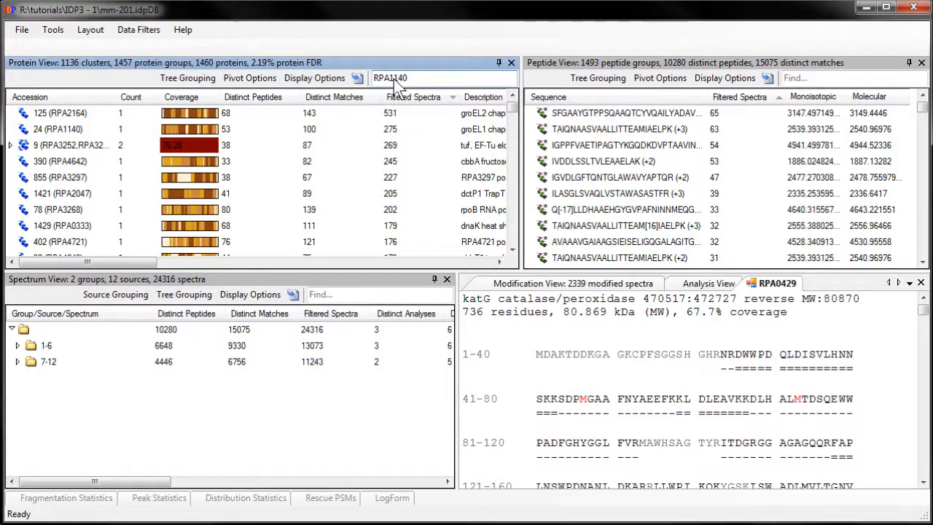
pyautogui.press('Return')
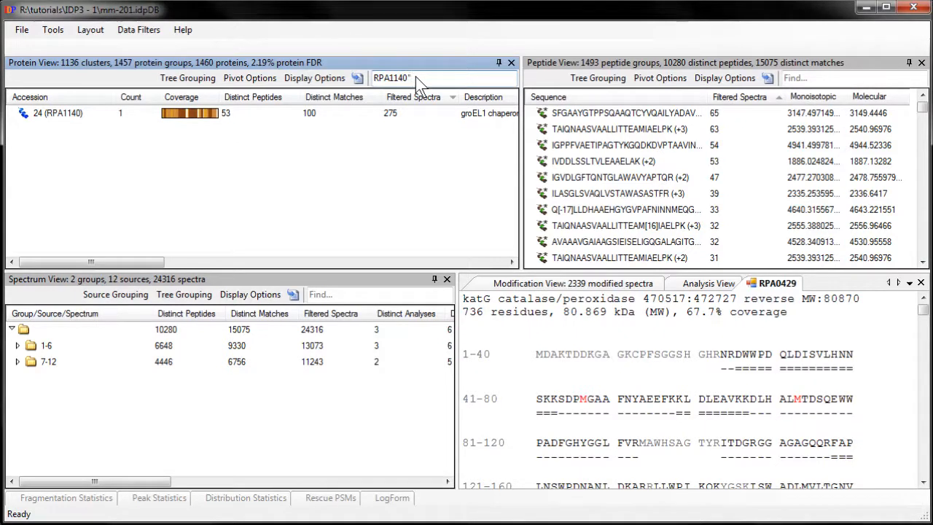
# Enclose the Protein View's filter text in quotes as "RPA1140", and clear the filter to restore all rows.
pyautogui.press('Home')
pyautogui.write('"')
pyautogui.click(420, 75)
pyautogui.moveTo(156, 261); pyautogui.dragTo(135, 263)
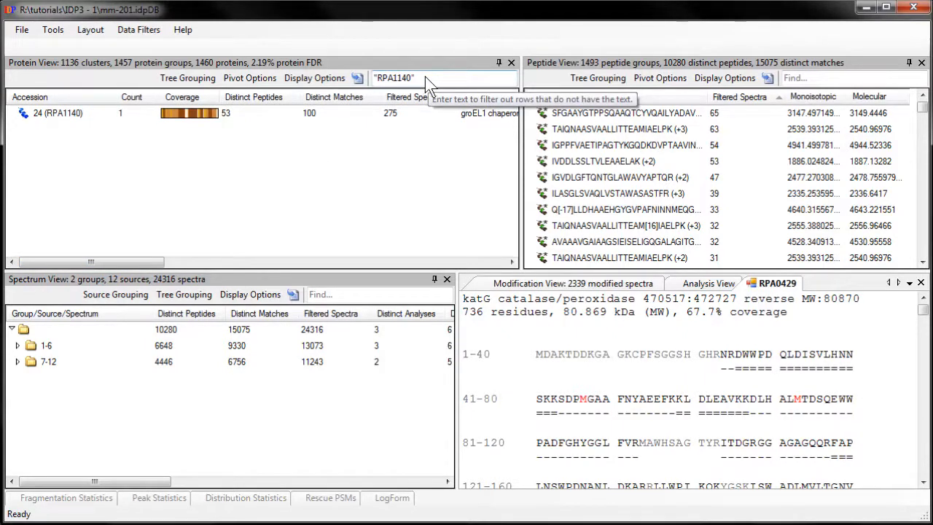
pyautogui.moveTo(416, 79); pyautogui.dragTo(396, 80)
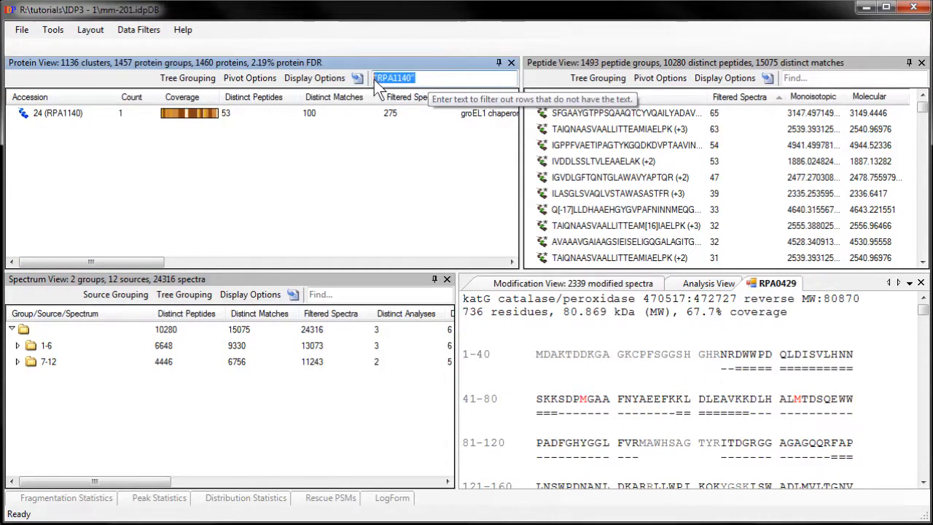
pyautogui.press('BackSpace')
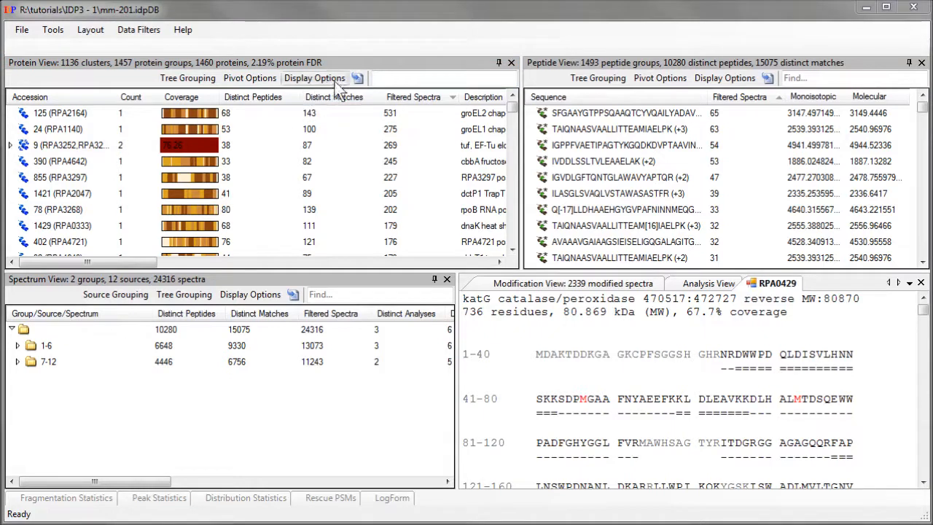
# Look through the Protein View's copy, export and Excel options, and select the Distinct Peptides cell of protein group 24 (RPA1140).
pyautogui.click(354, 78)
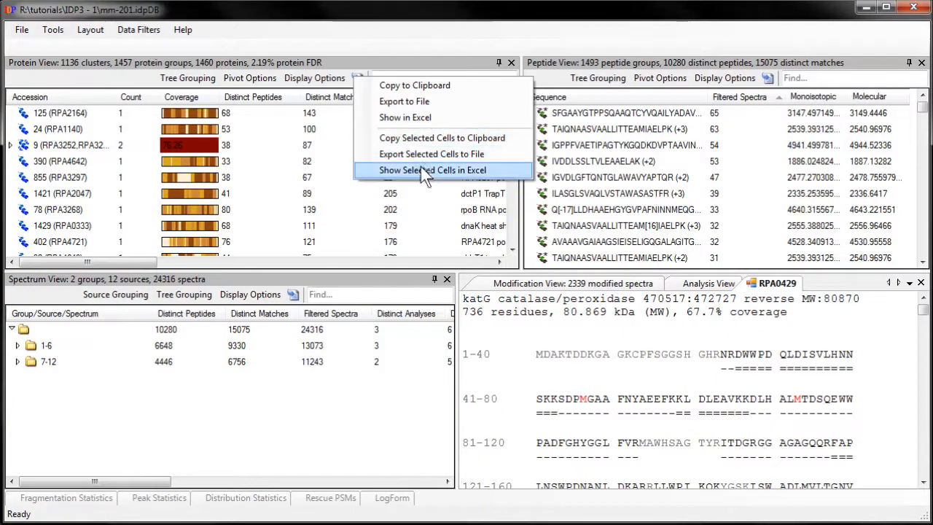
pyautogui.click(284, 136)
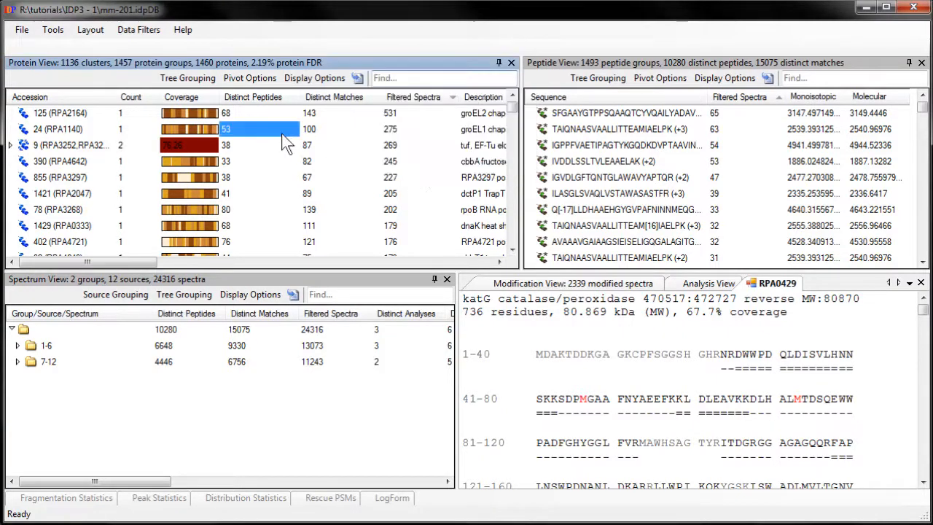